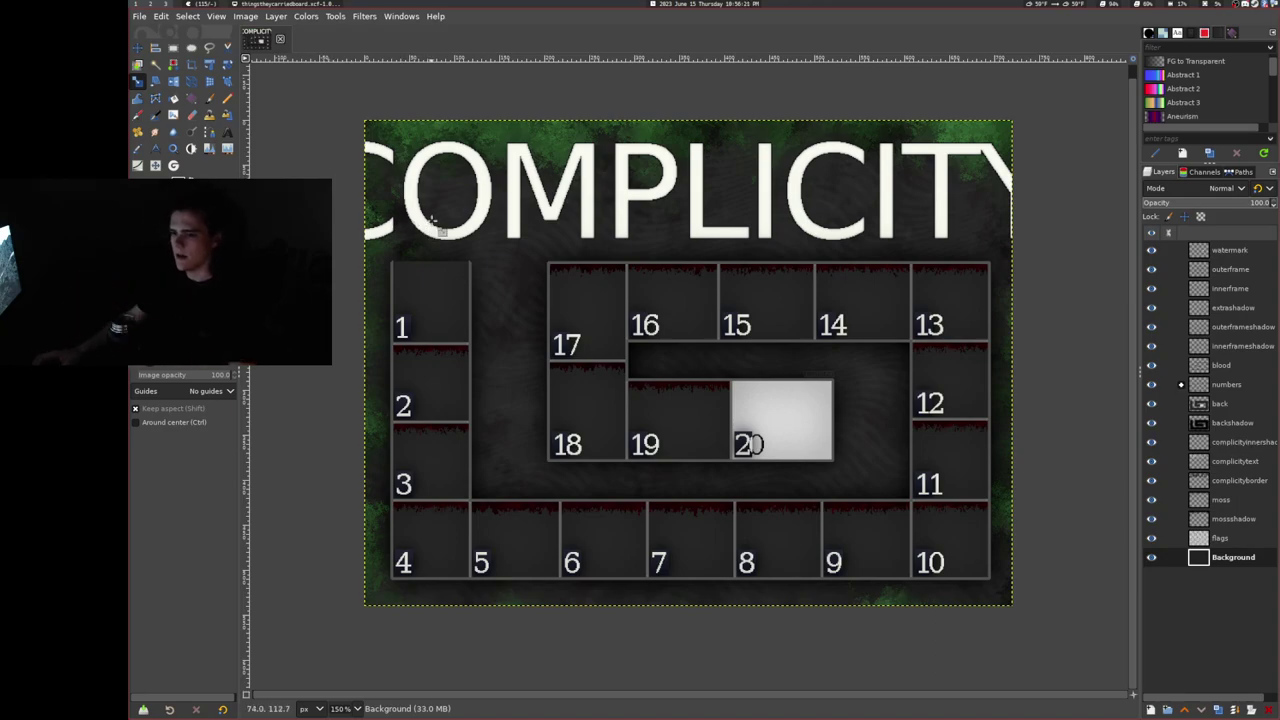
scroll(840, 300, "up", 5)
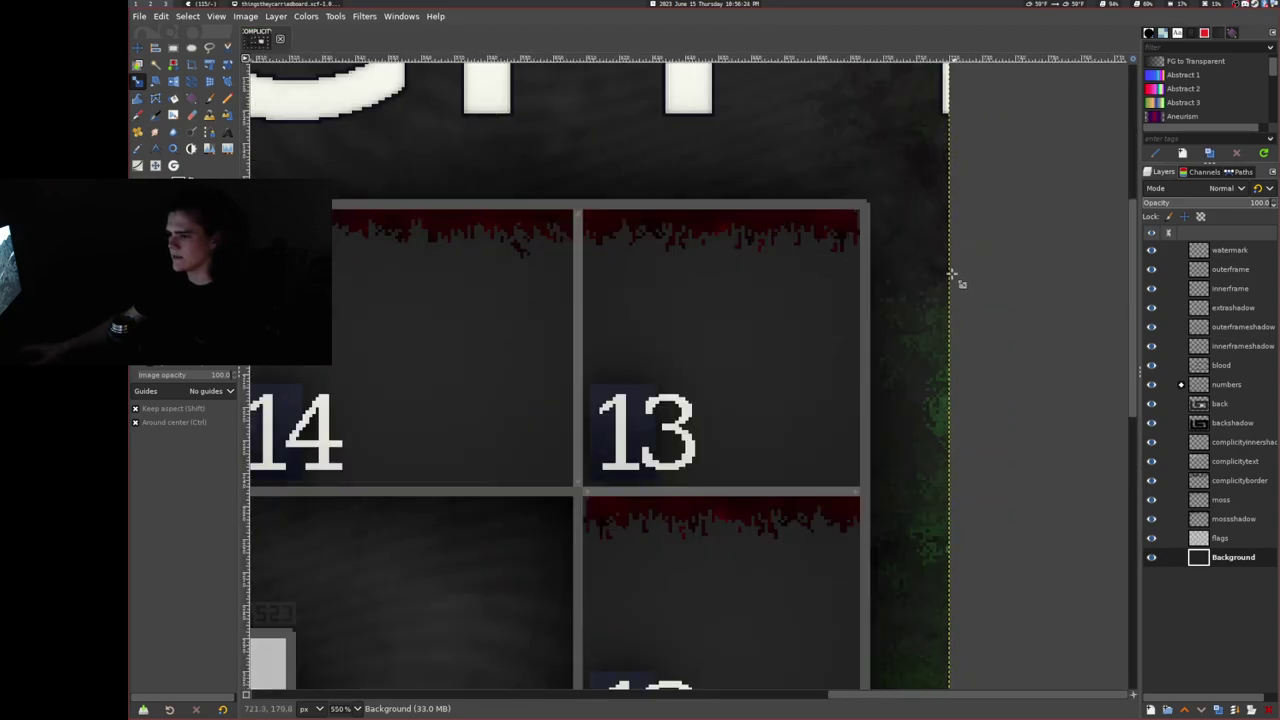
left_click_drag(1135, 225, 1132, 250)
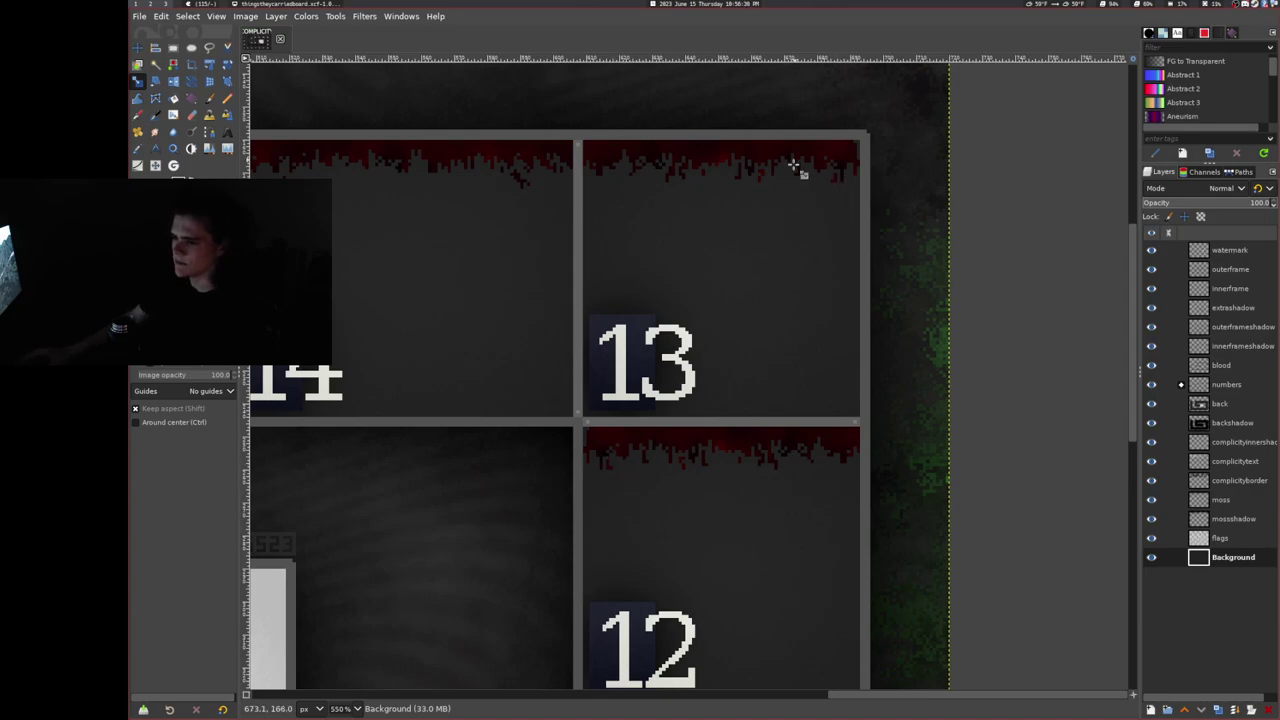
scroll(790, 174, "down", 5)
scroll(760, 220, "down", 4)
scroll(770, 230, "up", 4)
scroll(770, 230, "down", 4)
left_click_drag(900, 692, 300, 690)
scroll(586, 484, "up", 3)
scroll(557, 247, "up", 5)
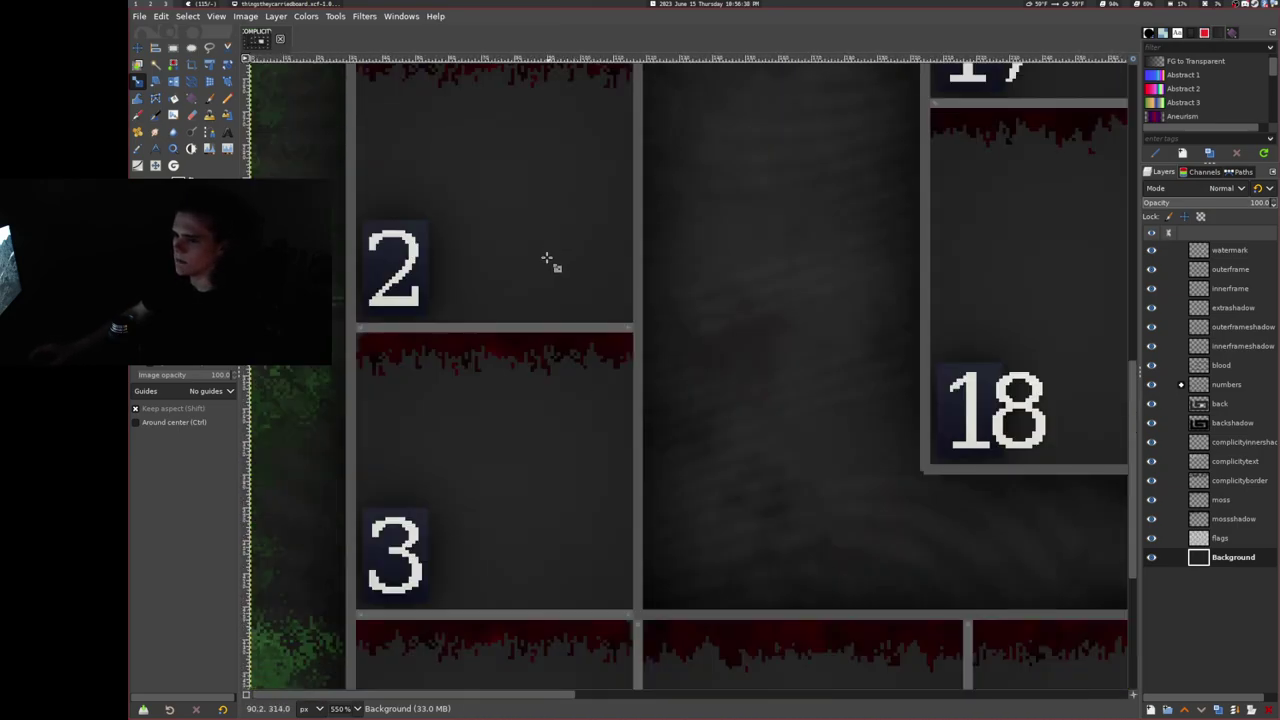
scroll(520, 290, "up", 3)
scroll(570, 360, "up", 5)
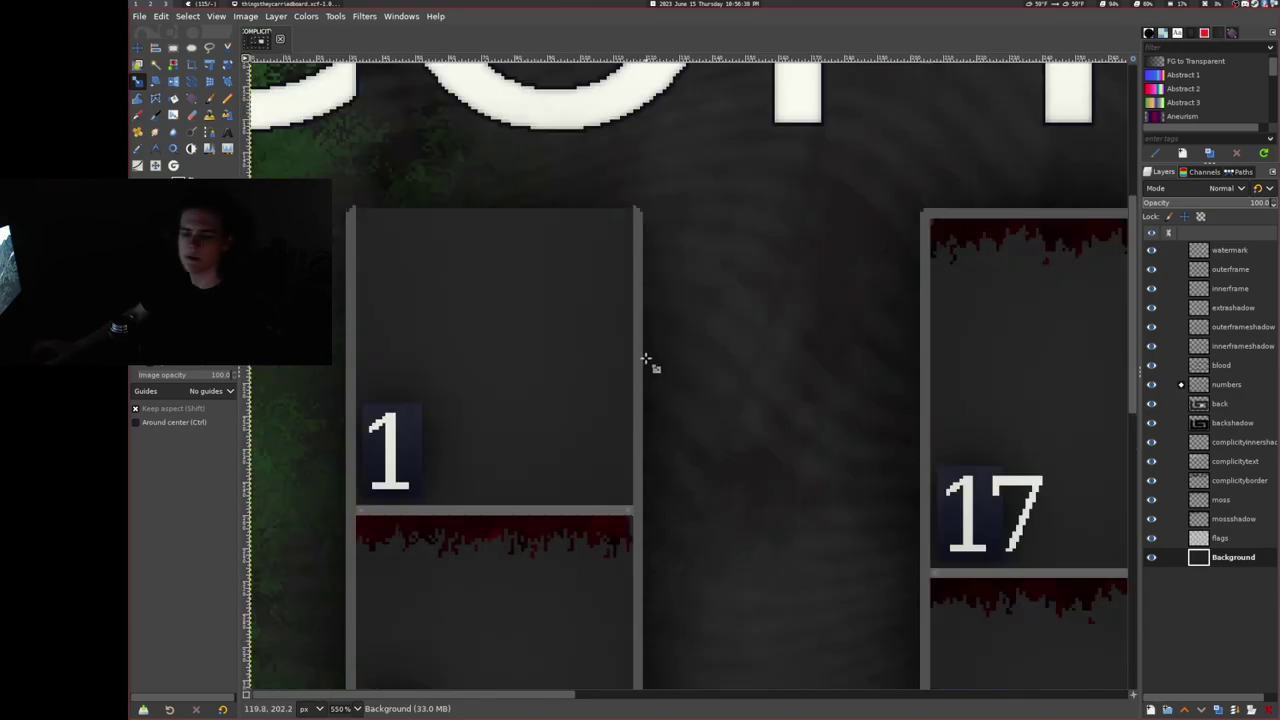
scroll(545, 300, "down", 3)
scroll(545, 300, "down", 2)
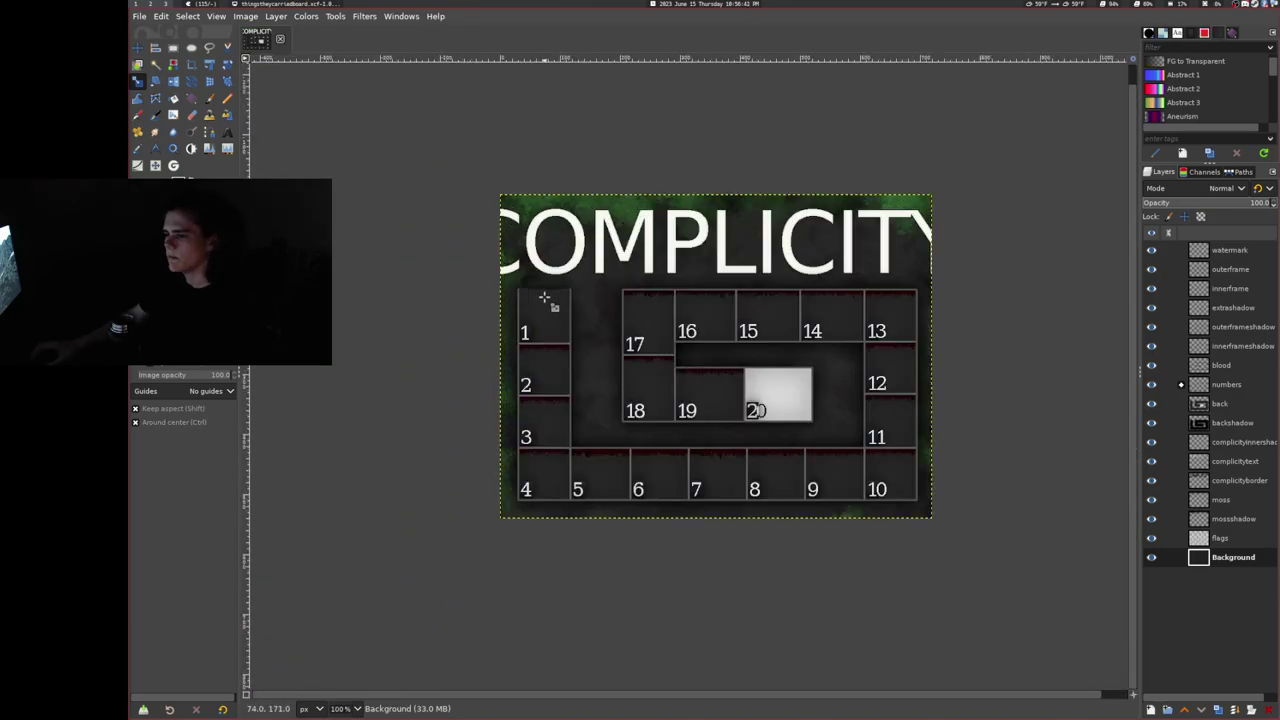
scroll(783, 408, "up", 2)
scroll(783, 408, "up", 2)
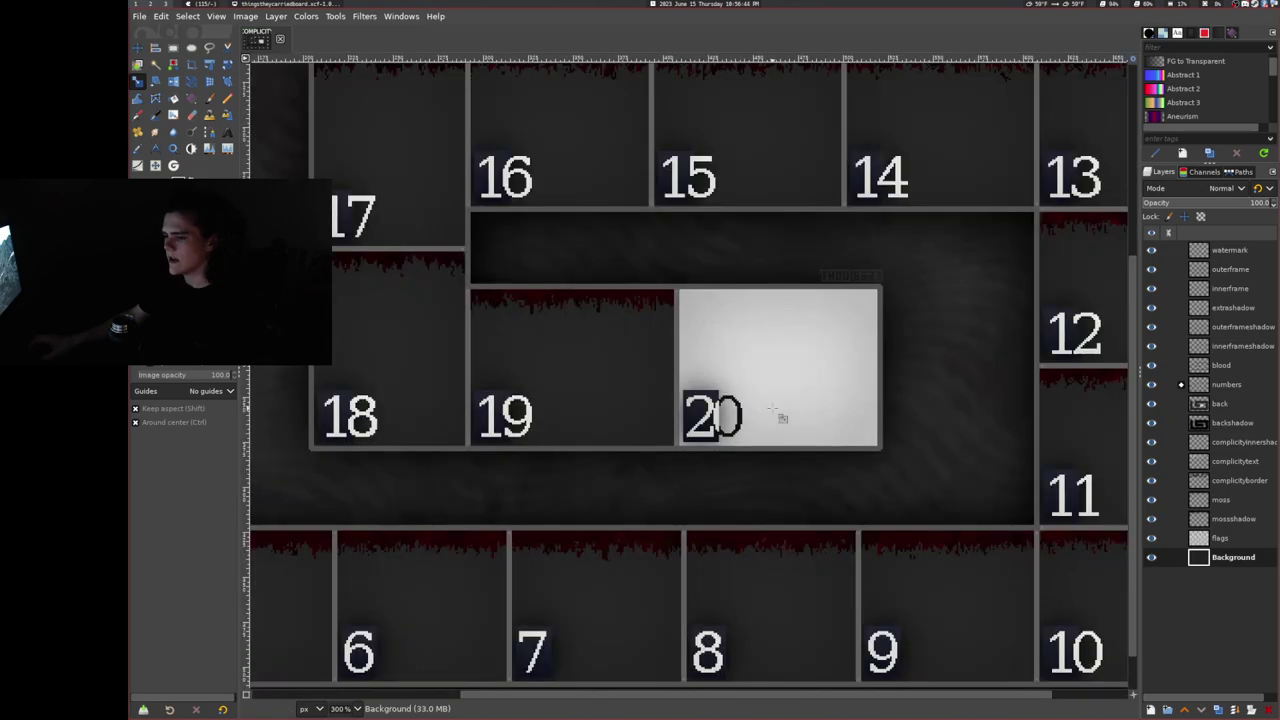
scroll(783, 408, "up", 2)
scroll(927, 291, "up", 1)
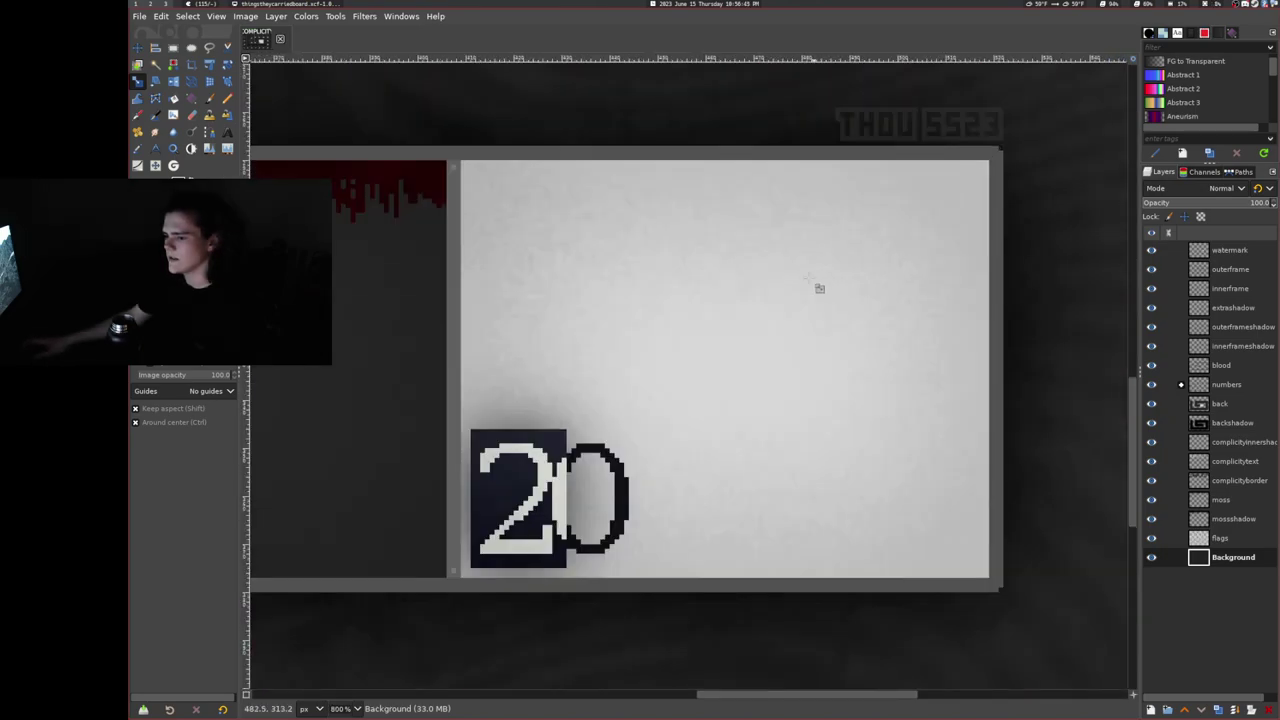
scroll(697, 357, "down", 3)
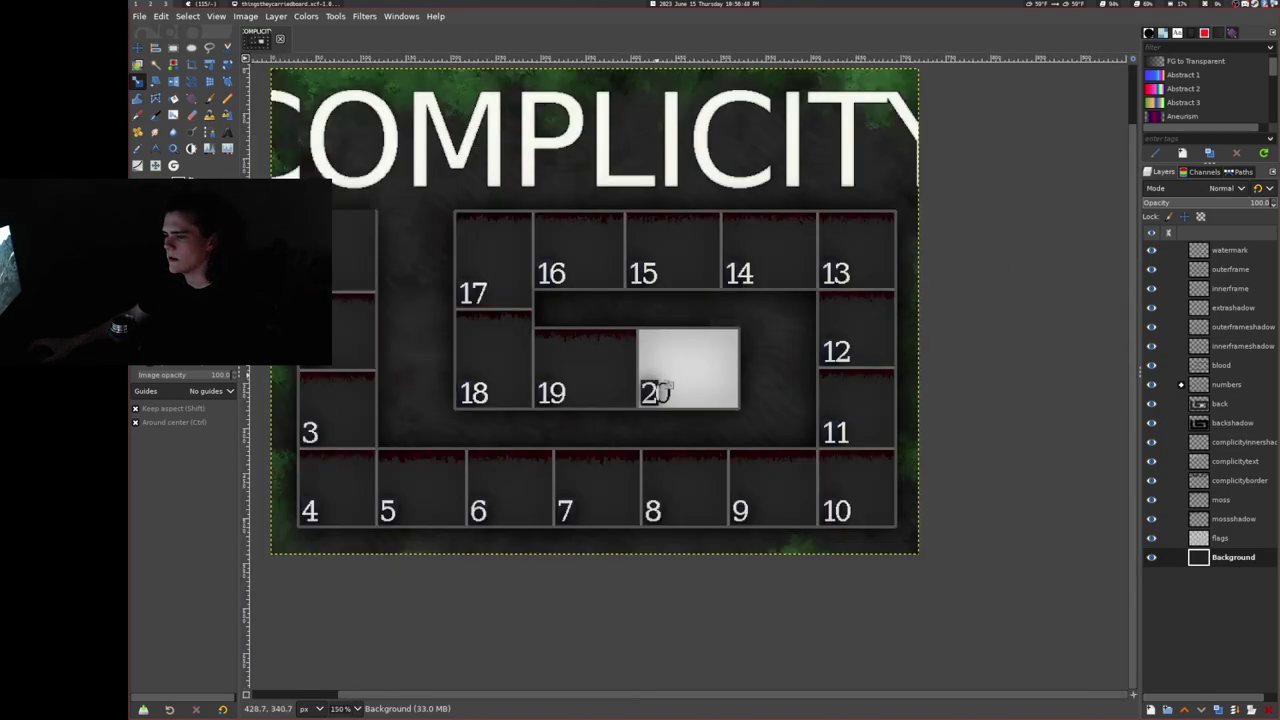
scroll(850, 385, "up", 2)
scroll(840, 370, "up", 2)
scroll(760, 320, "down", 1)
scroll(730, 290, "down", 3)
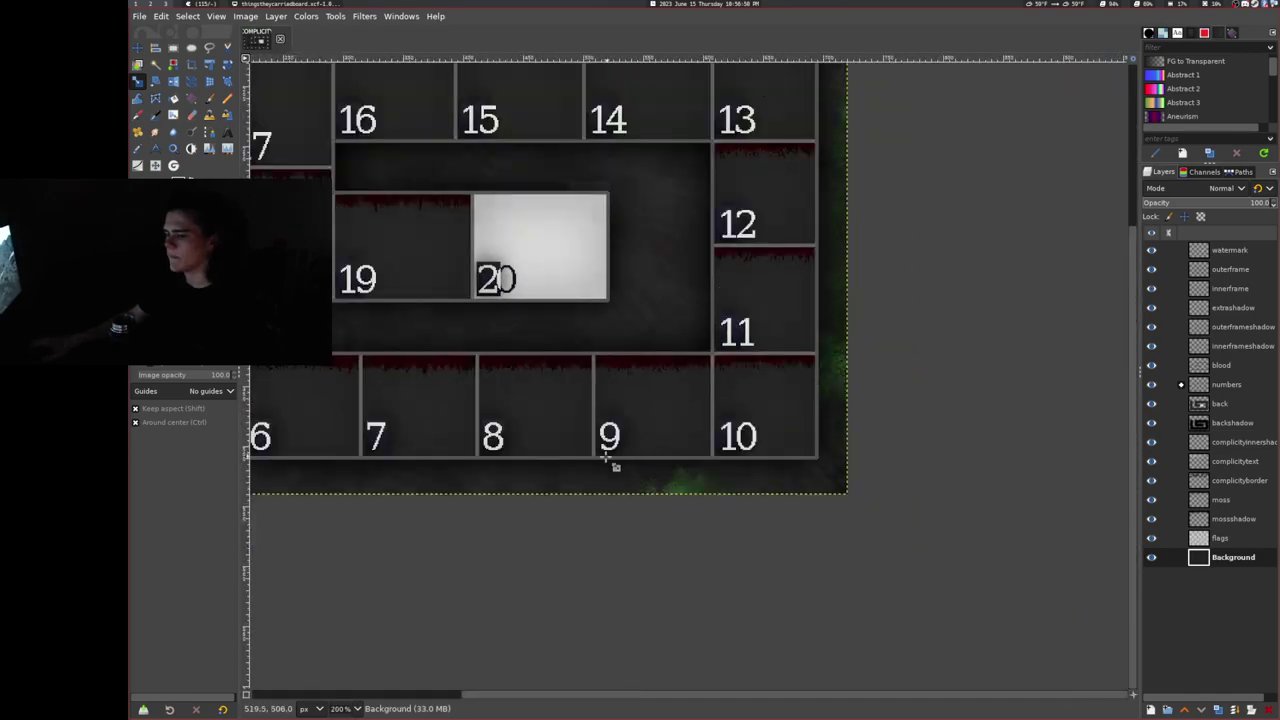
scroll(614, 468, "up", 4)
scroll(614, 440, "up", 1)
scroll(826, 376, "down", 2)
scroll(585, 348, "up", 2)
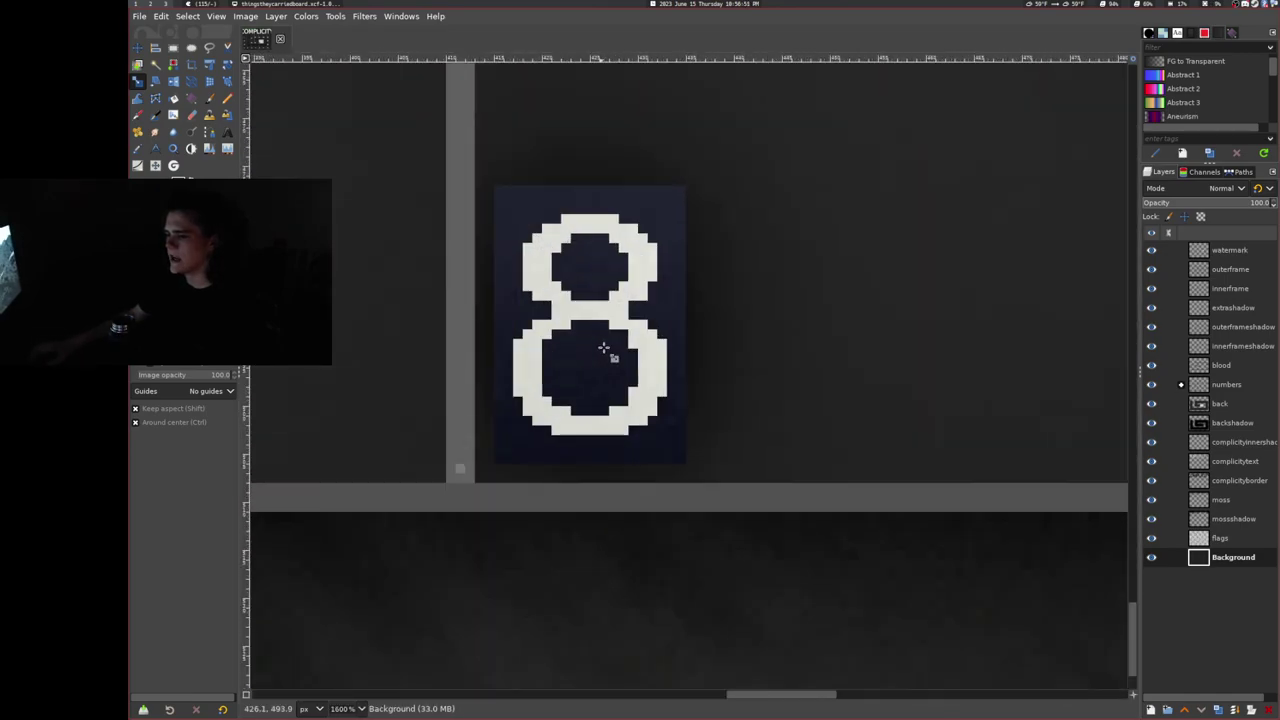
scroll(689, 347, "down", 3)
scroll(680, 345, "up", 3)
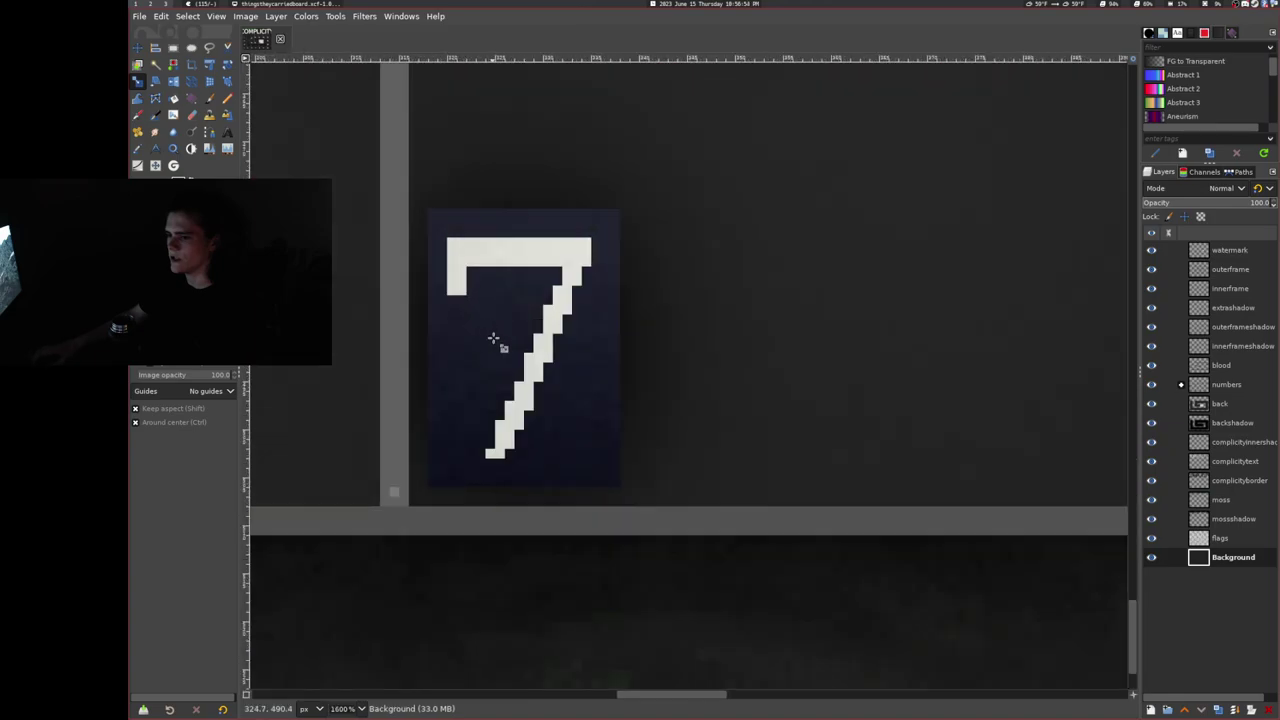
scroll(502, 341, "down", 2)
scroll(450, 370, "up", 1)
scroll(450, 370, "down", 3)
scroll(450, 362, "up", 1)
scroll(684, 358, "up", 2)
scroll(684, 358, "up", 1)
right_click(684, 358)
key("Escape")
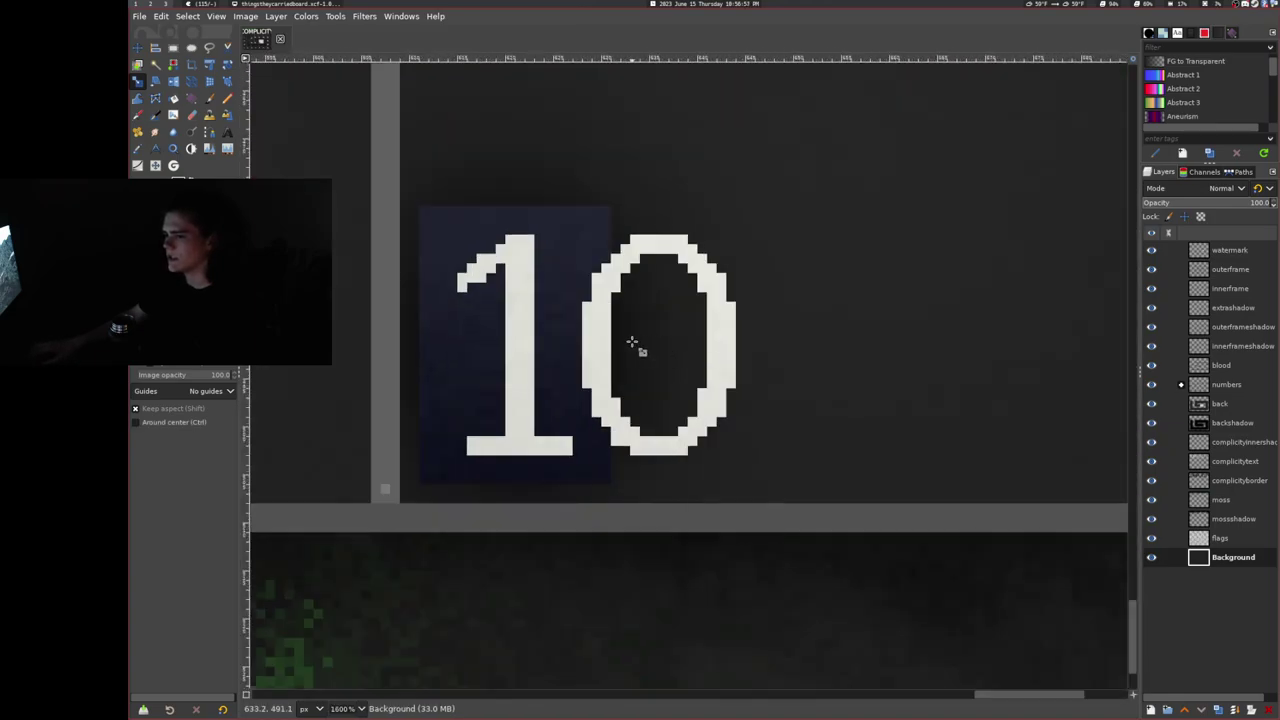
scroll(633, 345, "down", 3)
scroll(610, 290, "down", 1)
scroll(610, 280, "up", 3)
scroll(614, 247, "up", 1)
scroll(614, 247, "down", 3)
scroll(686, 174, "up", 3)
scroll(690, 290, "down", 3)
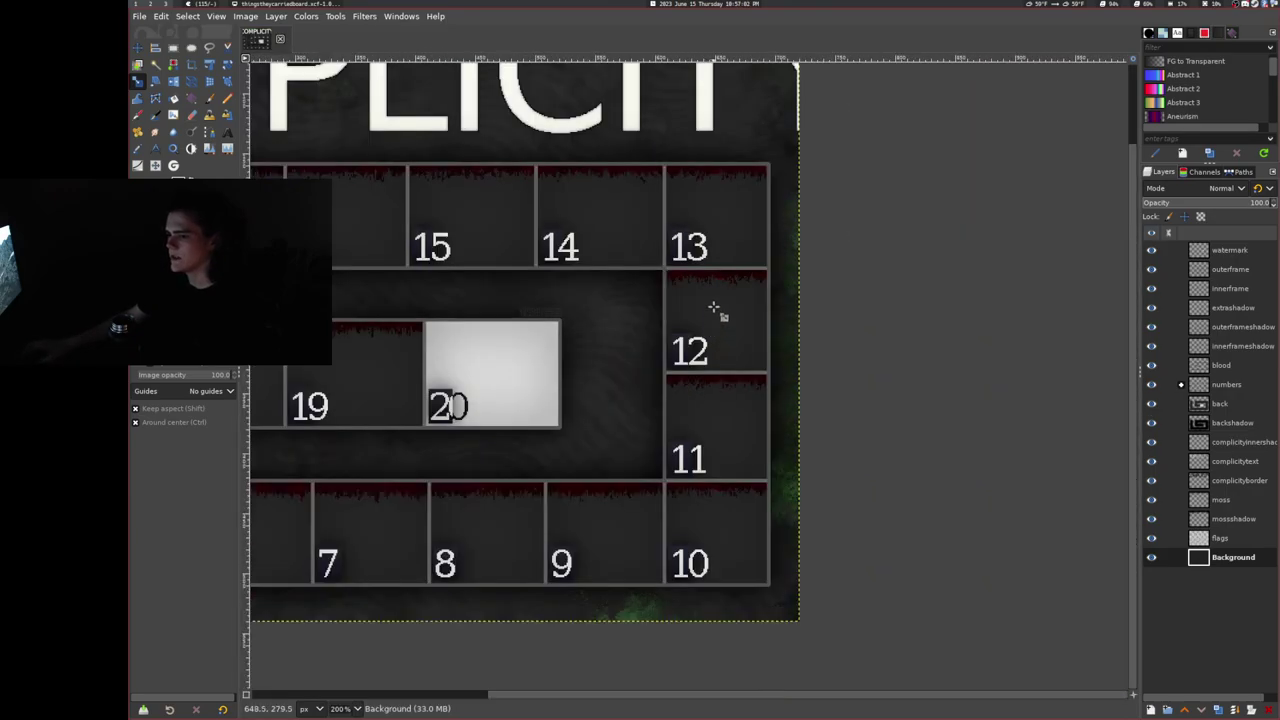
scroll(694, 245, "up", 3)
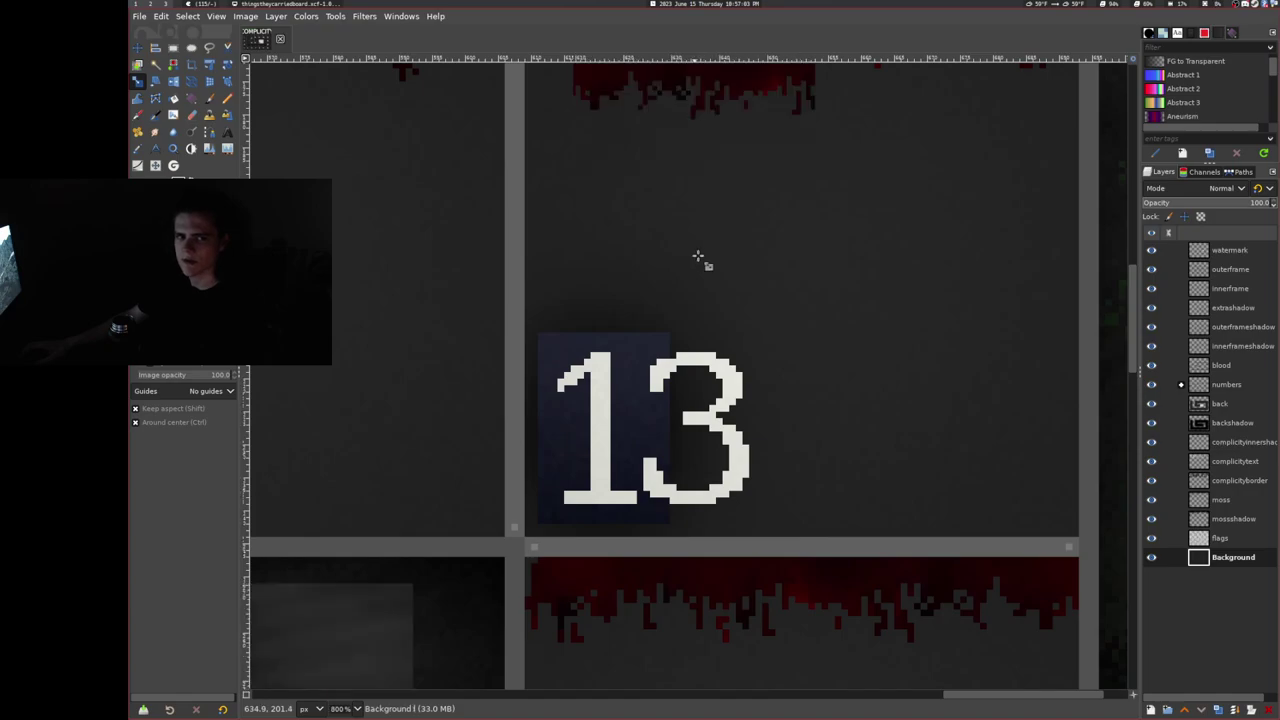
scroll(693, 255, "down", 2)
scroll(700, 260, "down", 2)
scroll(706, 265, "down", 1)
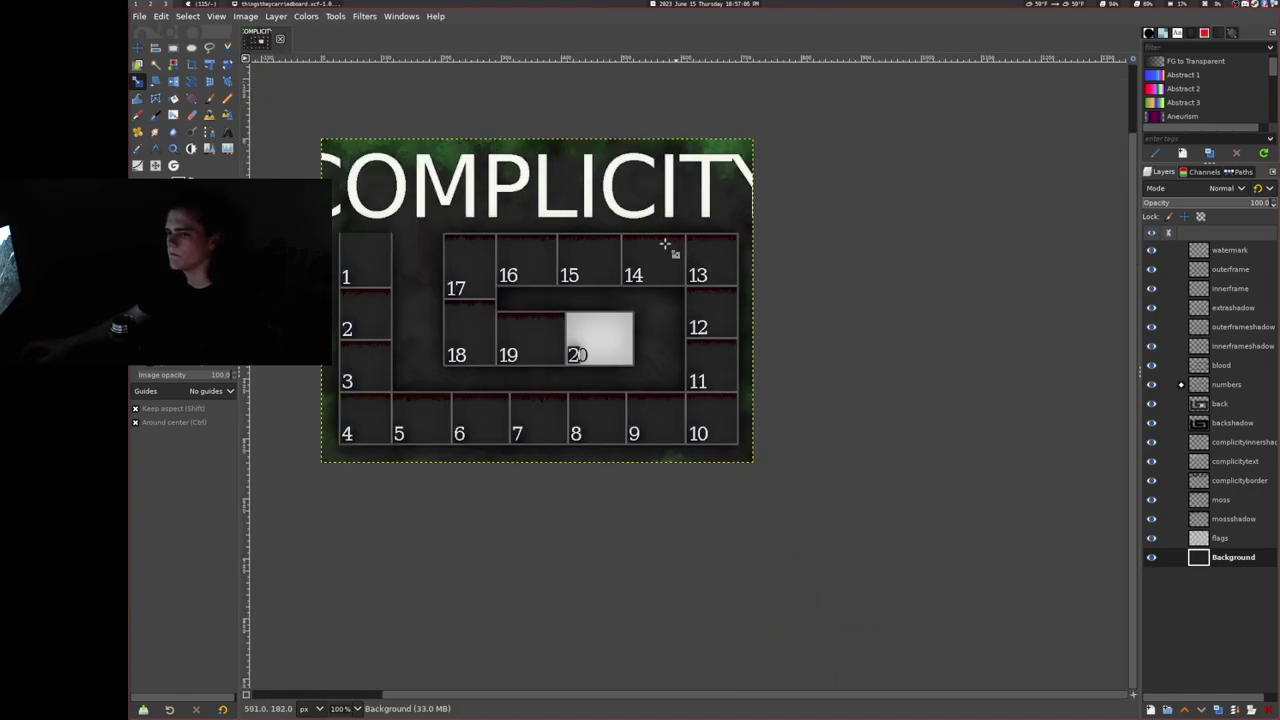
scroll(470, 170, "up", 2)
scroll(450, 150, "up", 2)
scroll(546, 192, "up", 1)
scroll(546, 192, "up", 1)
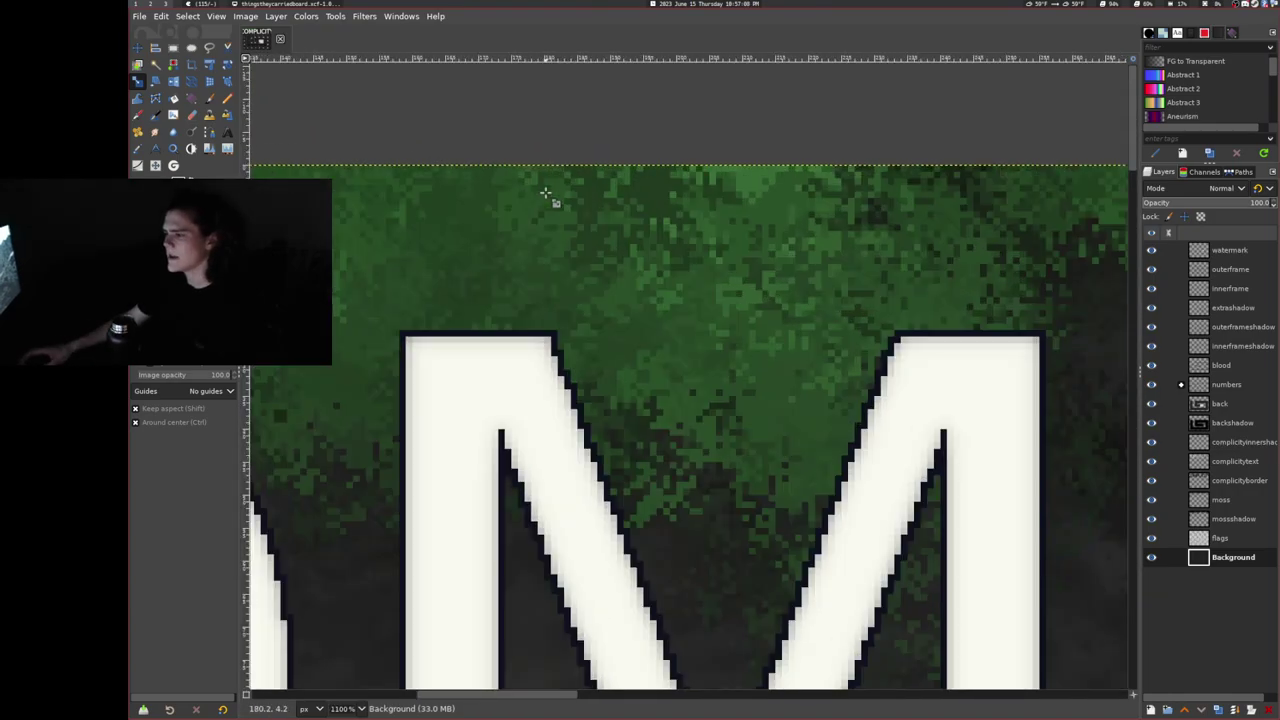
scroll(546, 192, "up", 1)
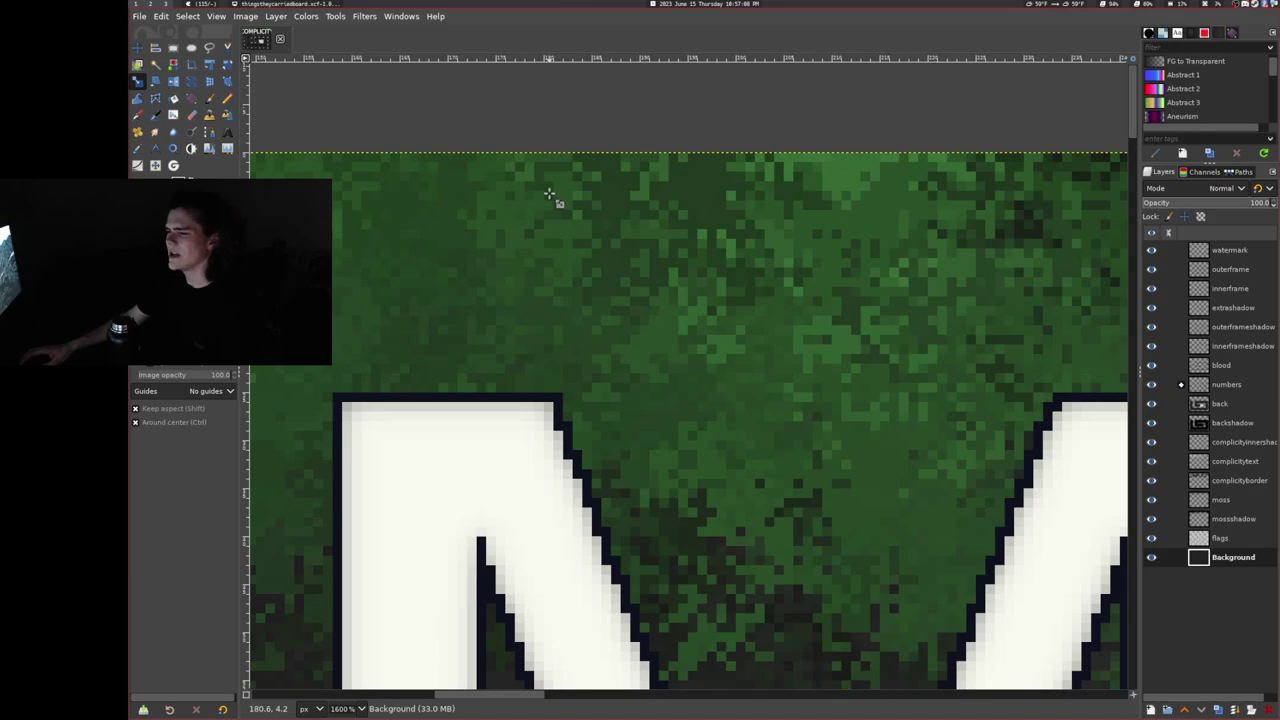
scroll(548, 193, "down", 2)
scroll(548, 193, "down", 2)
scroll(550, 194, "down", 1)
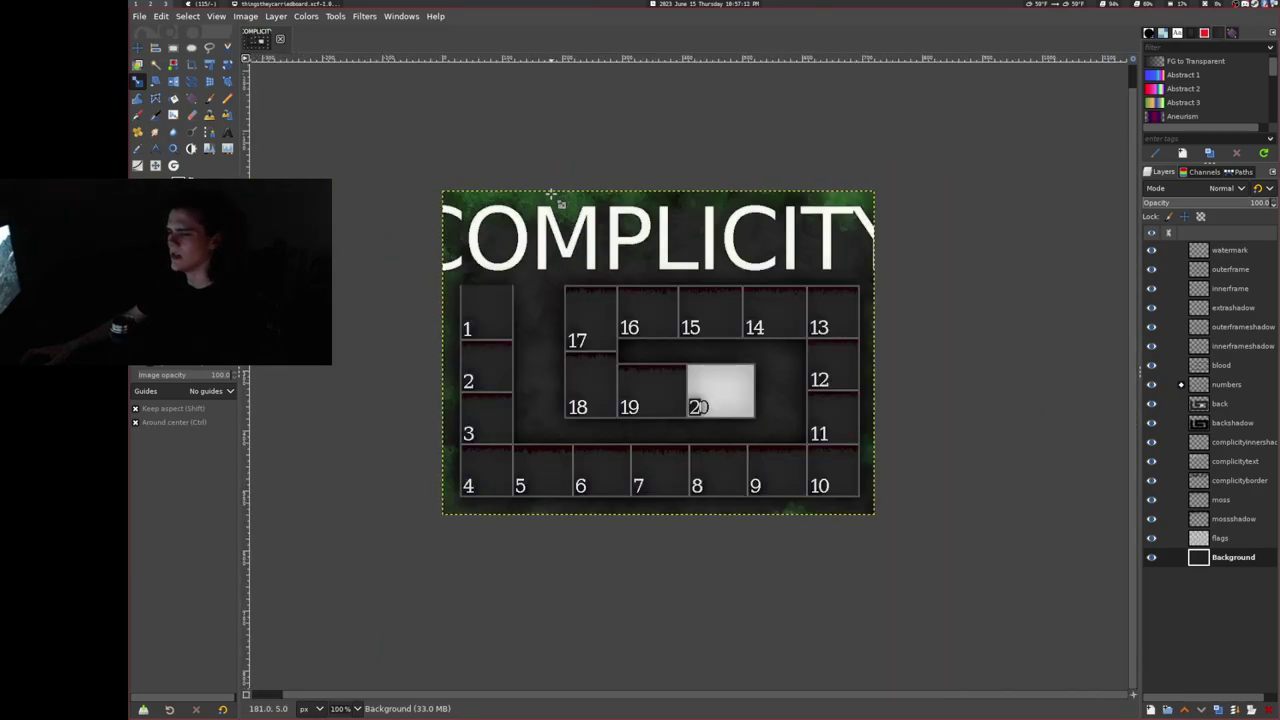
scroll(551, 193, "up", 1)
scroll(551, 193, "up", 1)
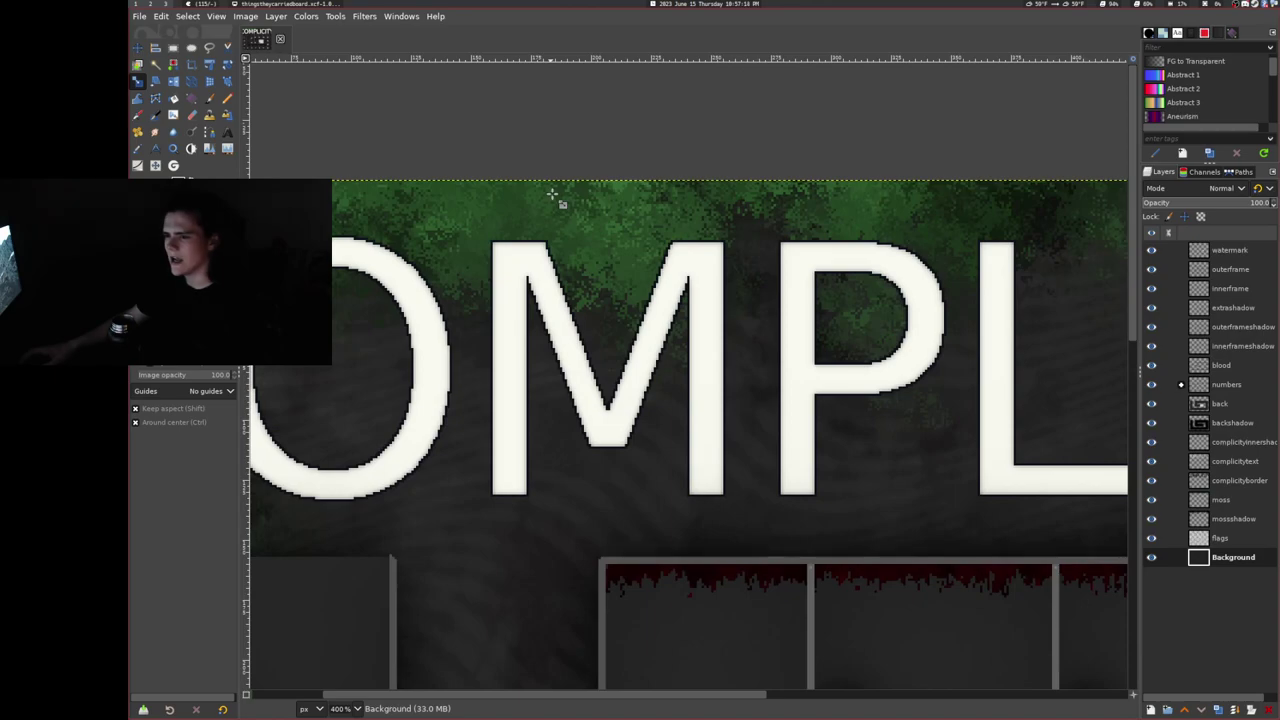
scroll(551, 193, "down", 2)
scroll(551, 193, "up", 1)
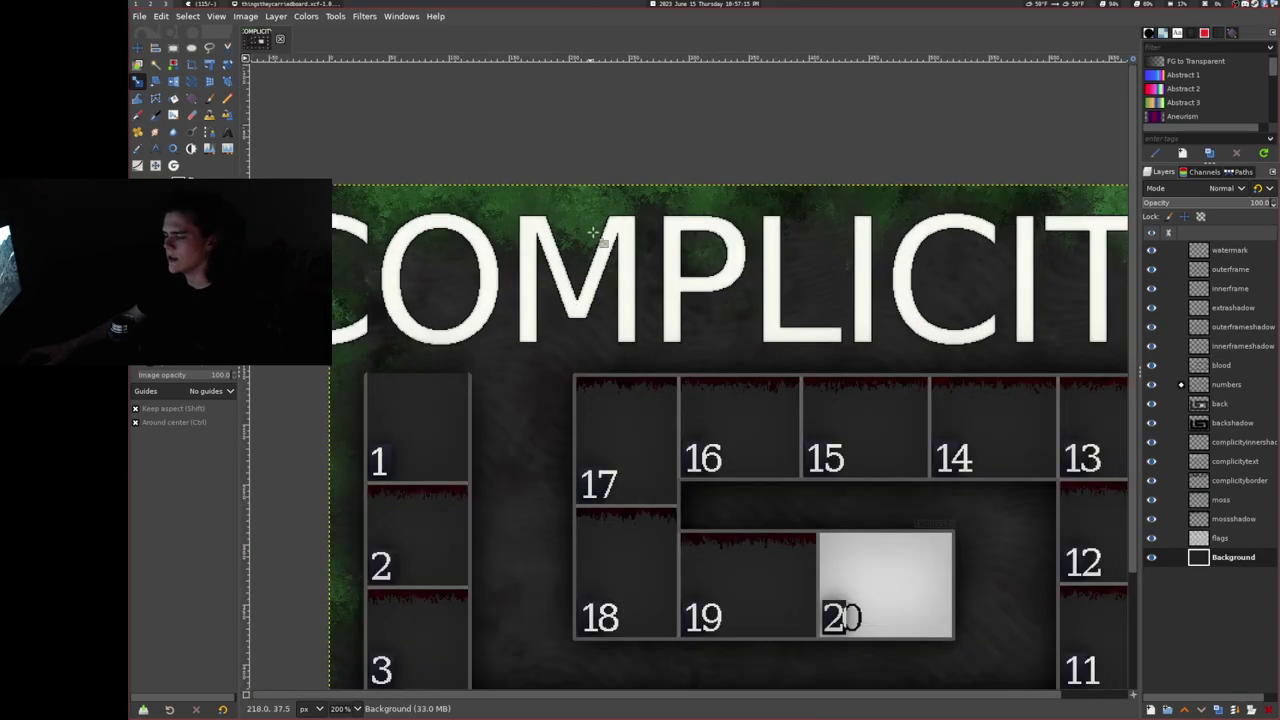
scroll(551, 193, "up", 2)
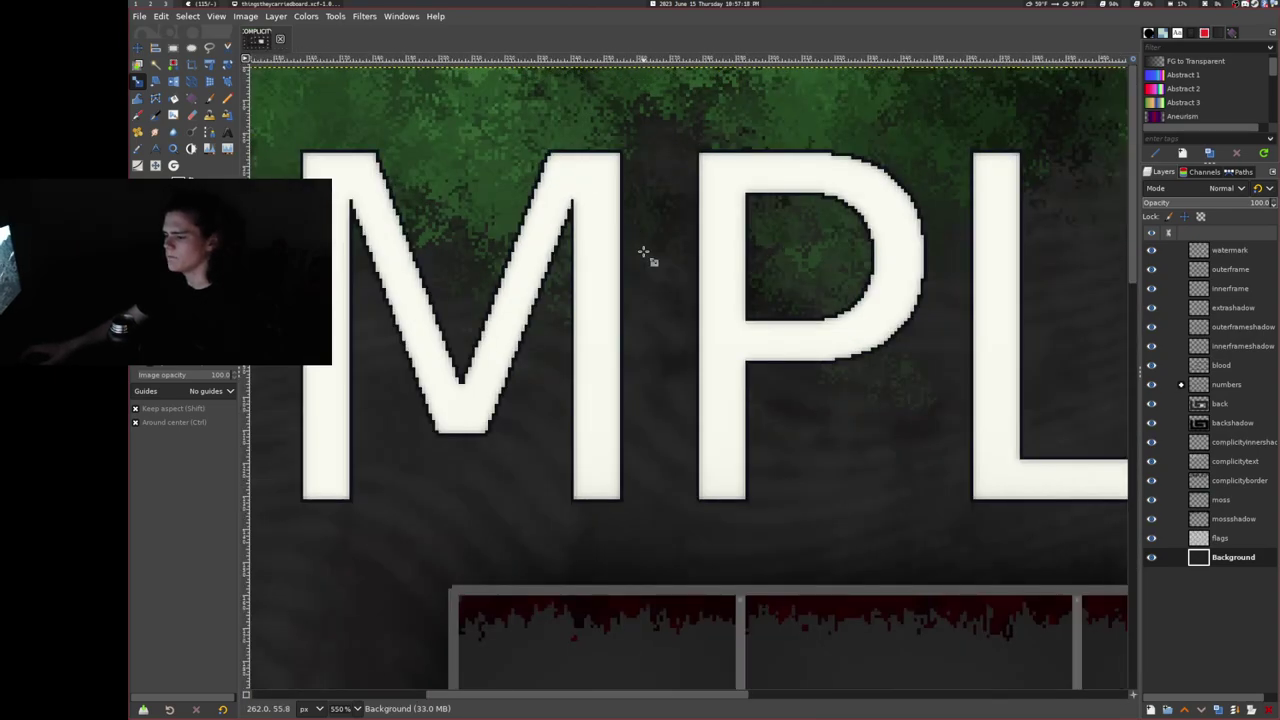
scroll(643, 253, "down", 3)
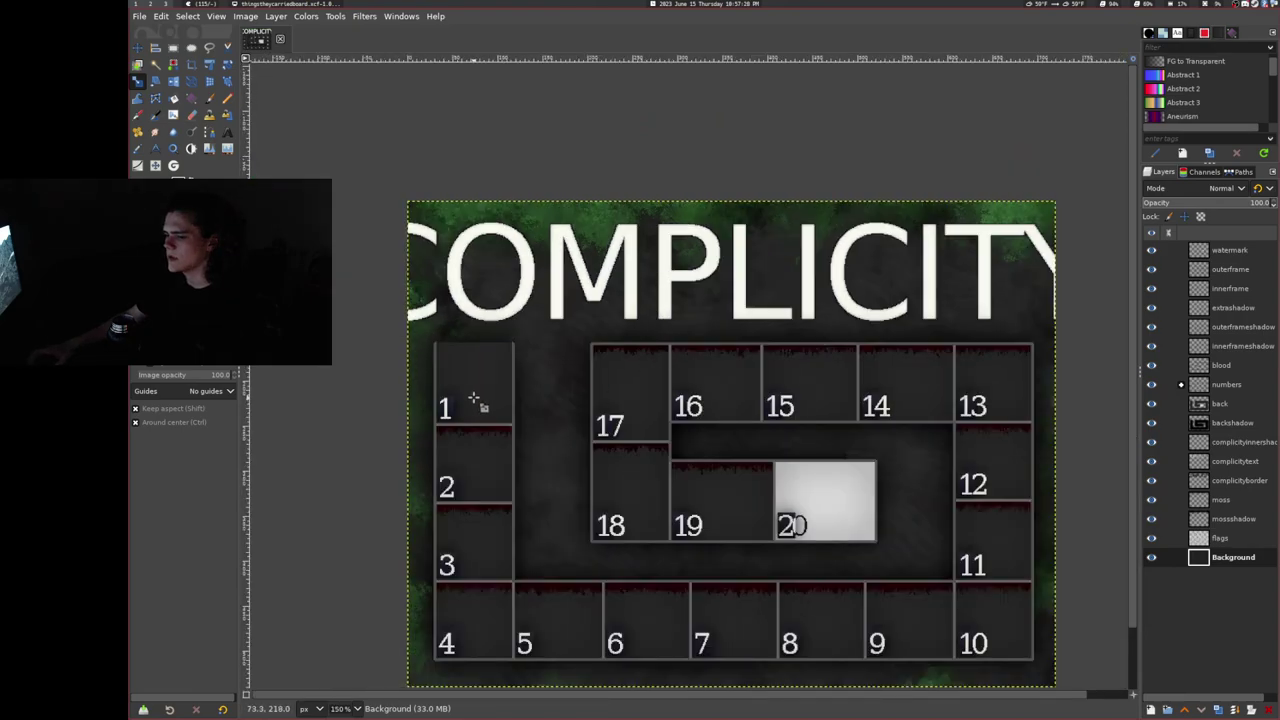
scroll(480, 408, "up", 1)
scroll(470, 430, "up", 4)
scroll(307, 378, "up", 2)
scroll(330, 380, "up", 1)
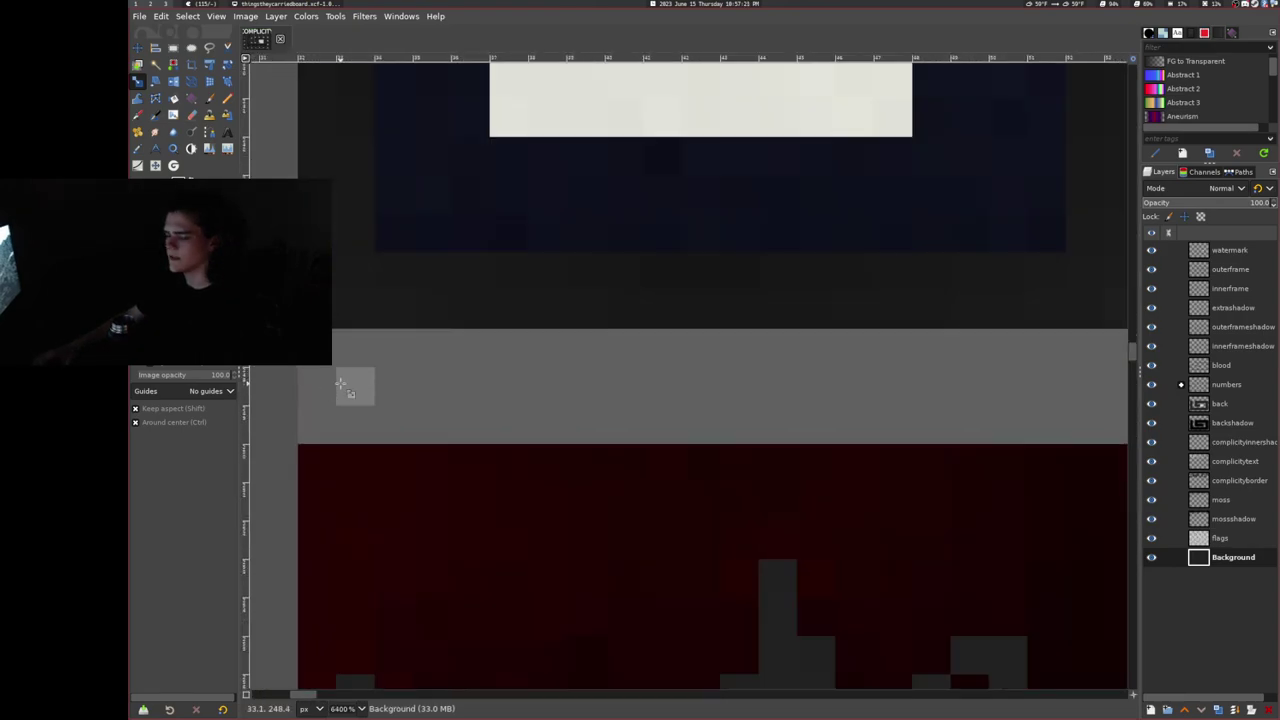
scroll(330, 380, "down", 1)
scroll(340, 380, "down", 3)
scroll(887, 383, "up", 3)
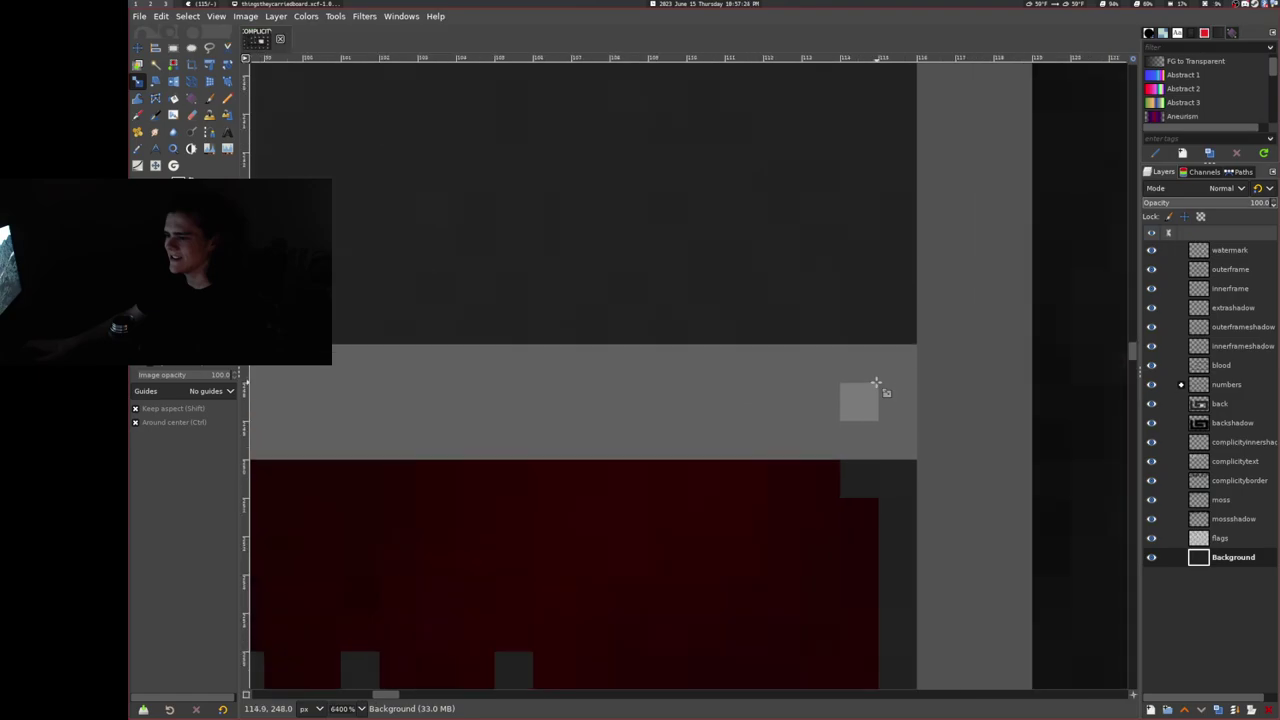
scroll(887, 383, "down", 4)
scroll(876, 383, "down", 3)
scroll(876, 383, "down", 1)
scroll(876, 383, "down", 1)
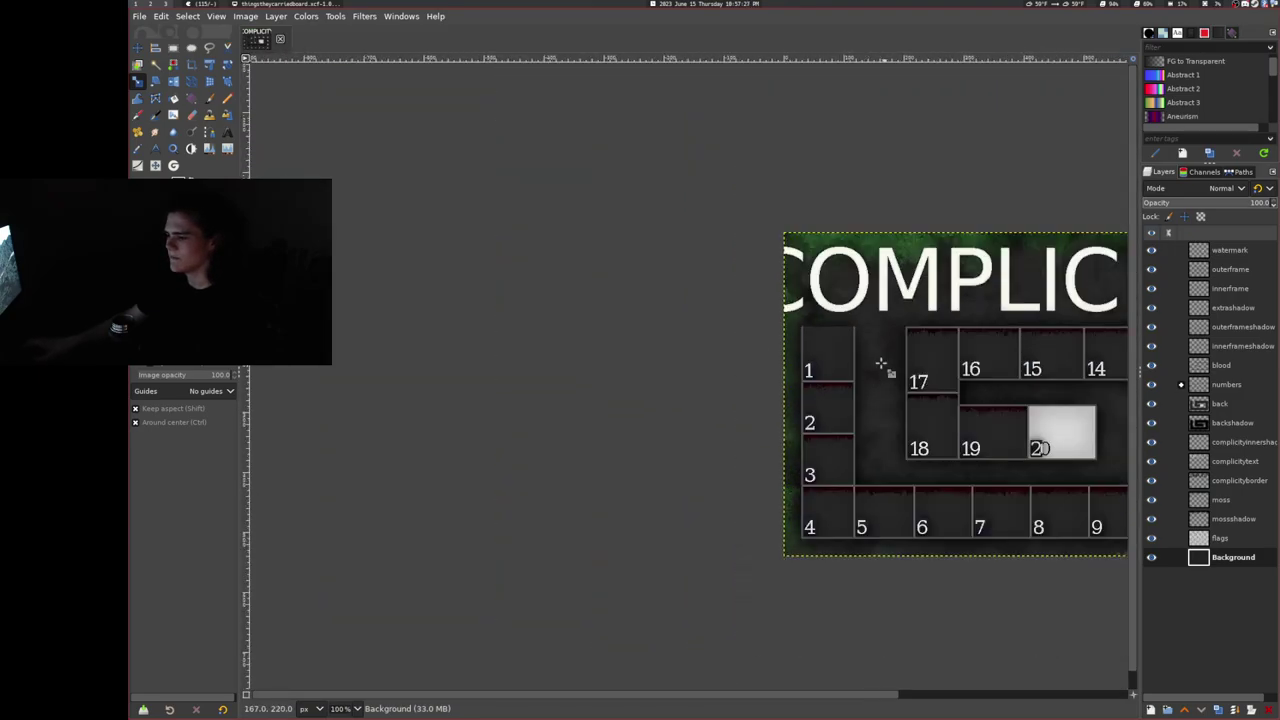
scroll(864, 360, "down", 1)
scroll(940, 345, "up", 2)
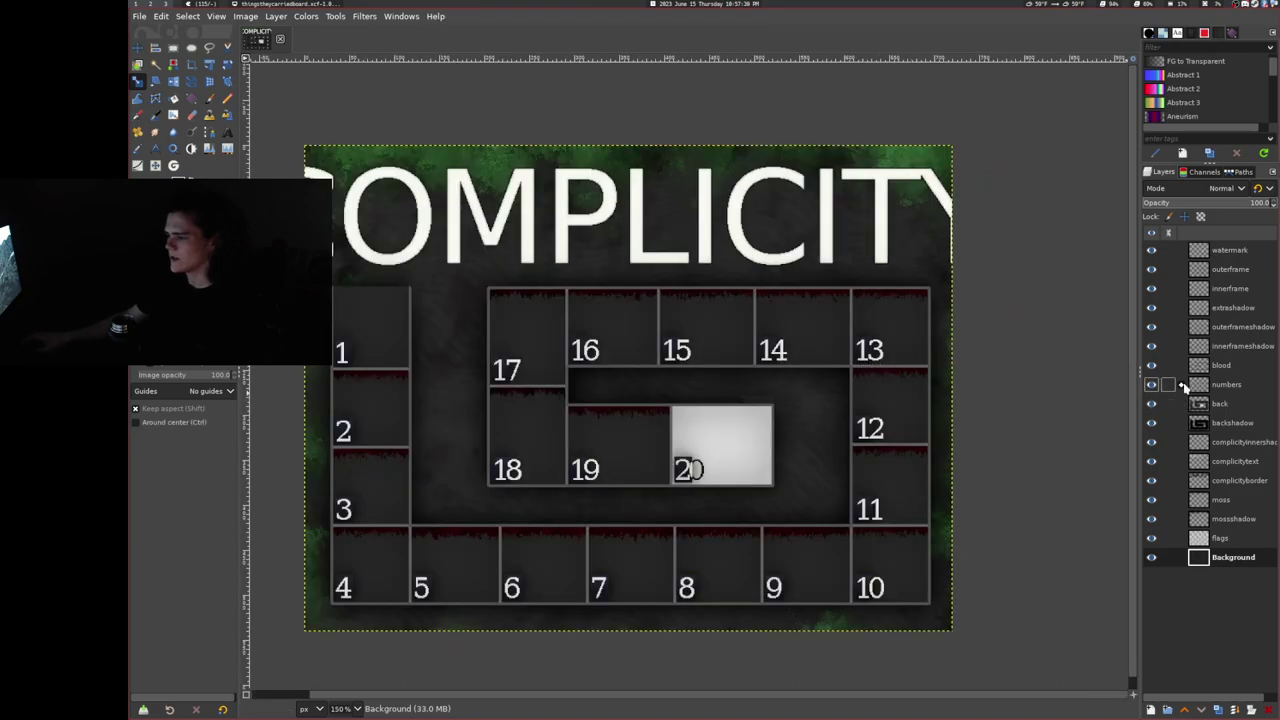
left_click(1184, 386)
scroll(1218, 374, "down", 10)
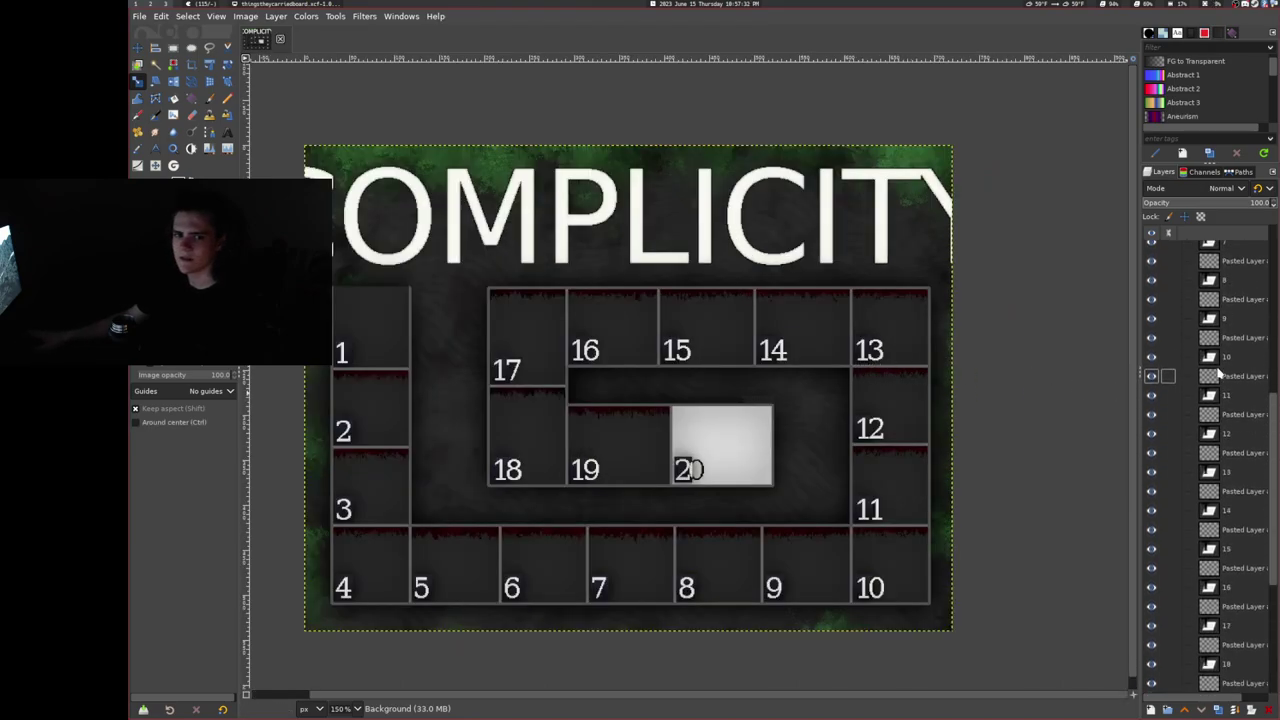
scroll(1218, 374, "up", 10)
left_click(1182, 386)
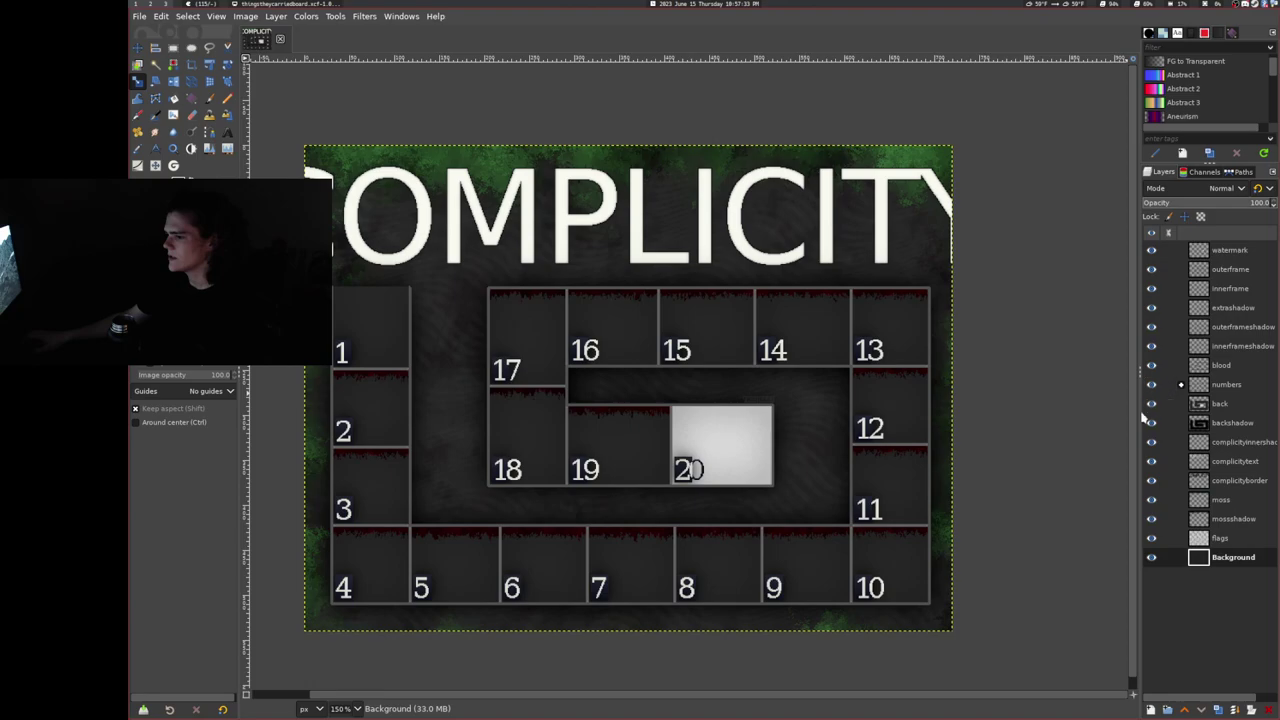
left_click_drag(1151, 423, 1151, 537)
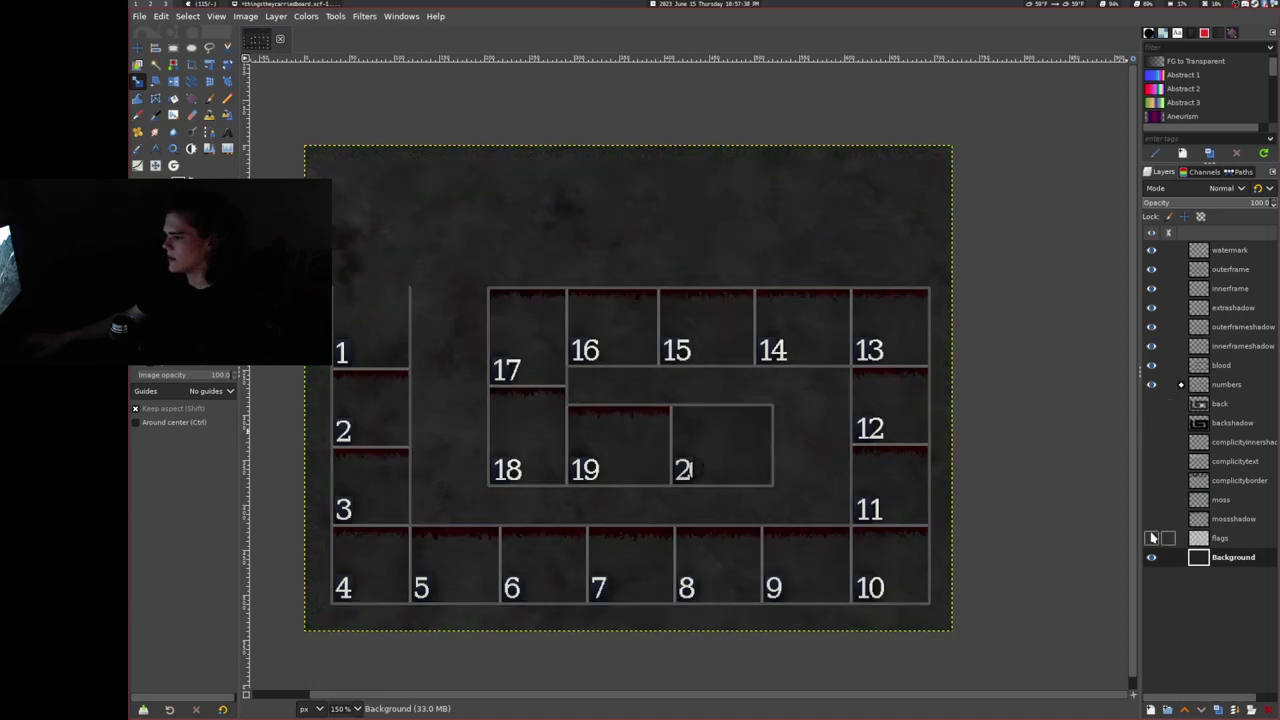
left_click_drag(1151, 384, 1151, 270)
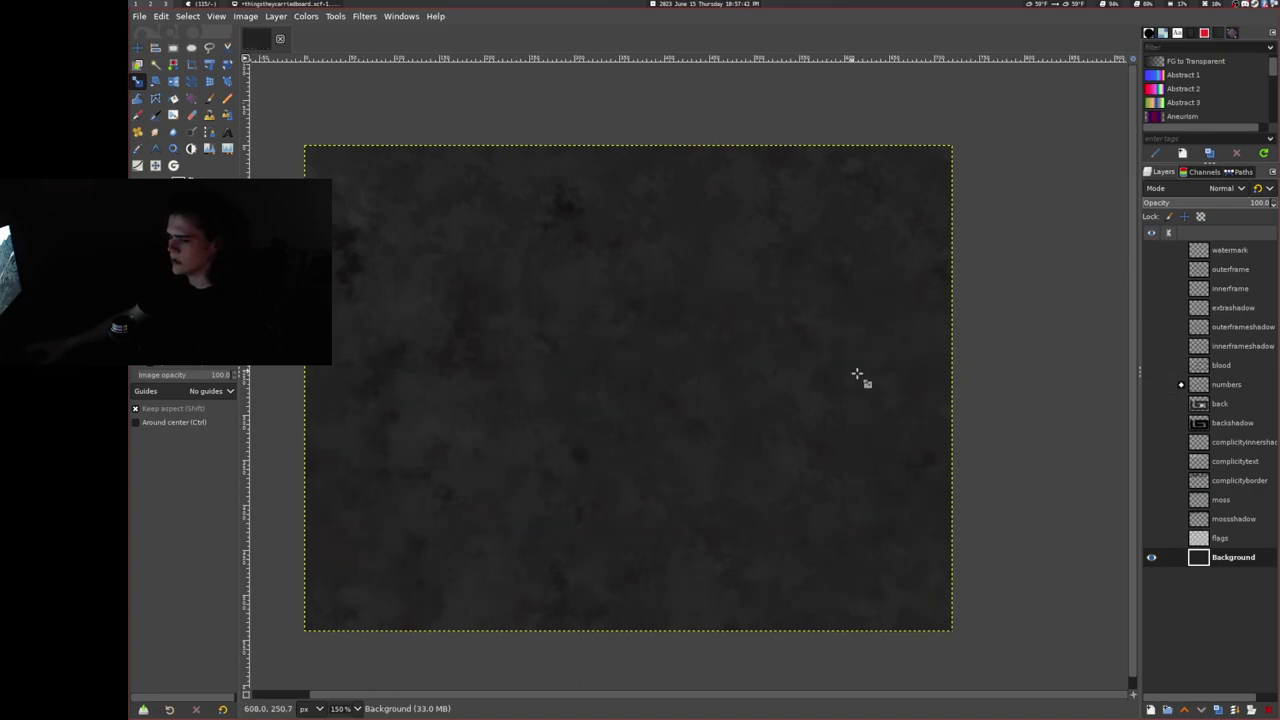
scroll(620, 365, "up", 5)
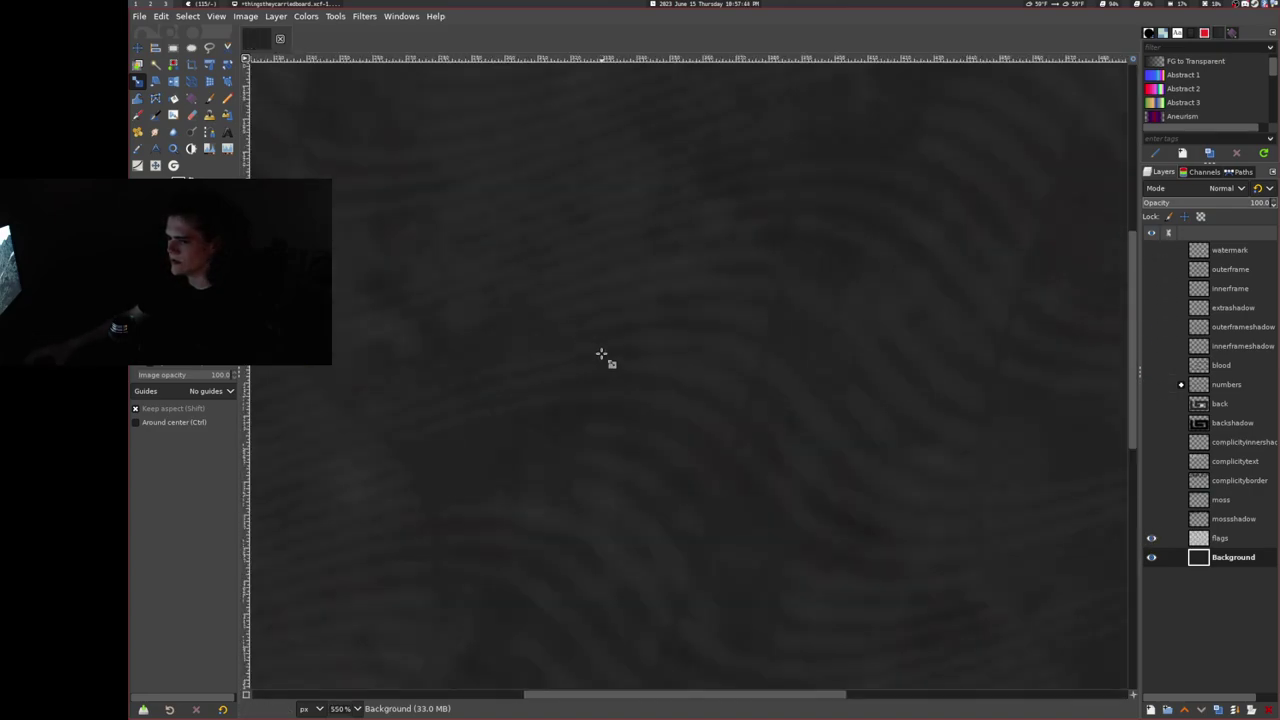
scroll(601, 354, "down", 5)
left_click(1151, 538)
scroll(644, 288, "up", 4)
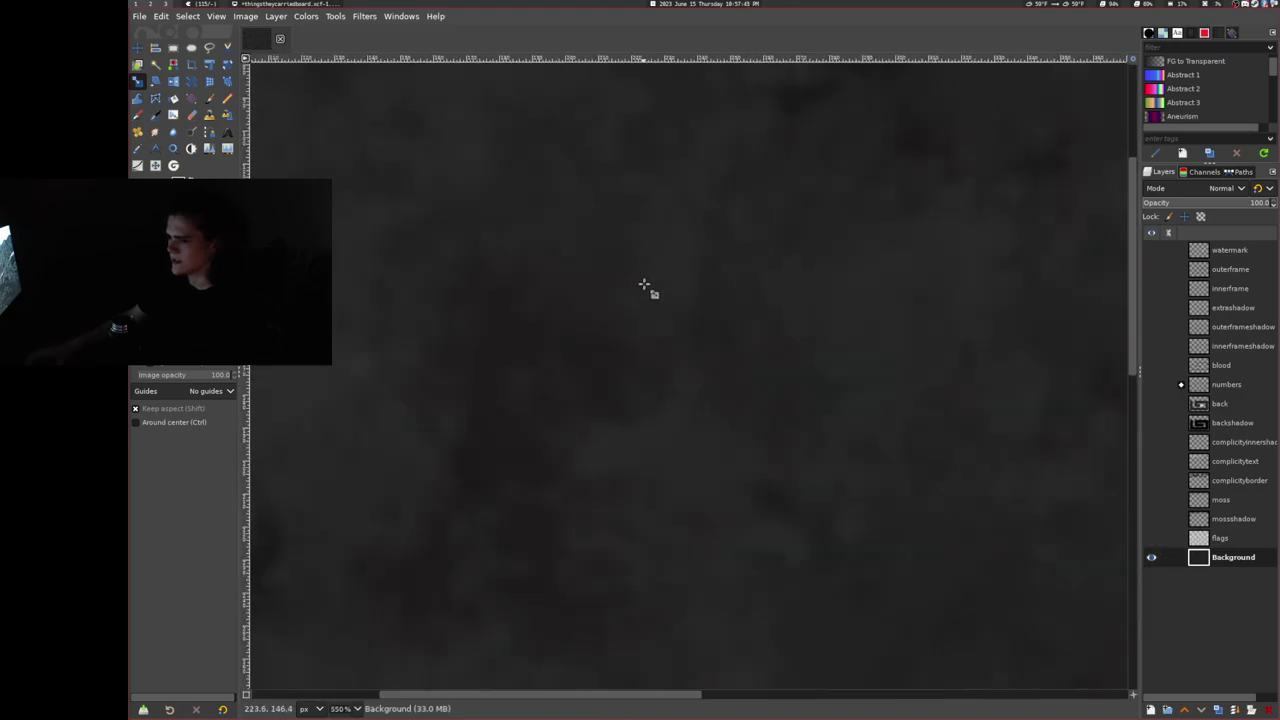
scroll(644, 288, "down", 4)
scroll(780, 345, "up", 1)
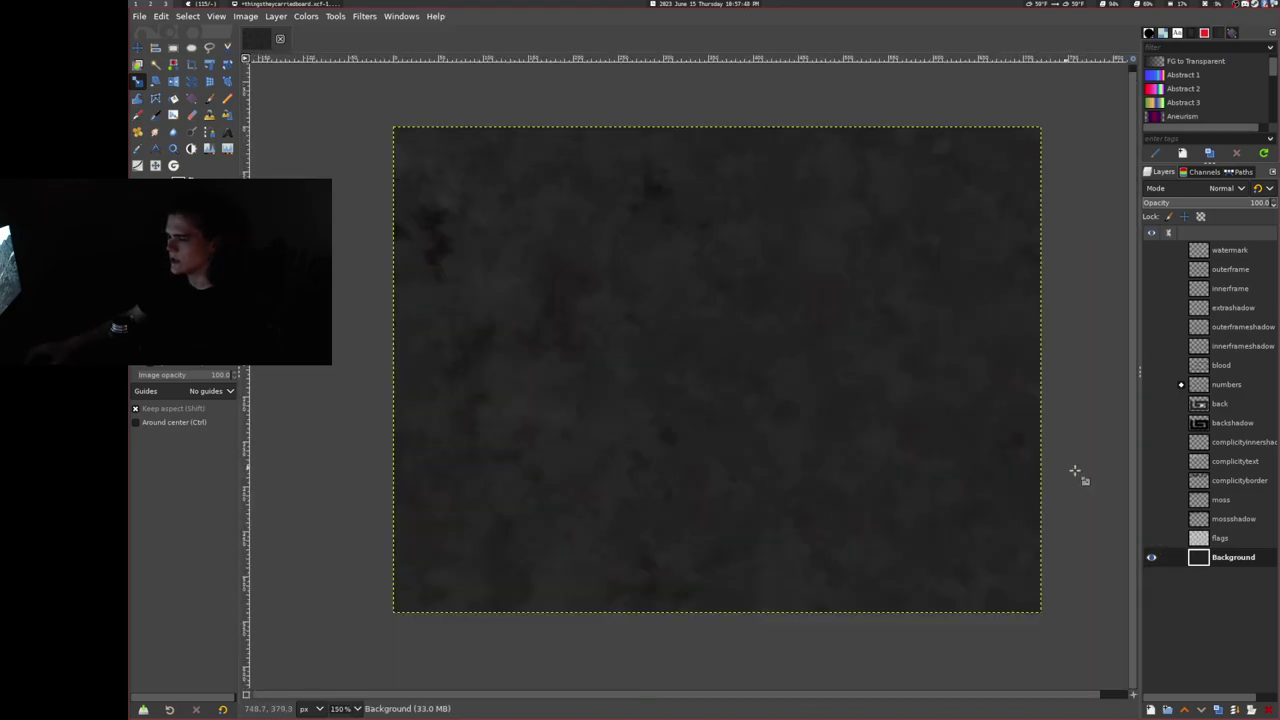
left_click(1151, 538)
scroll(786, 366, "up", 5)
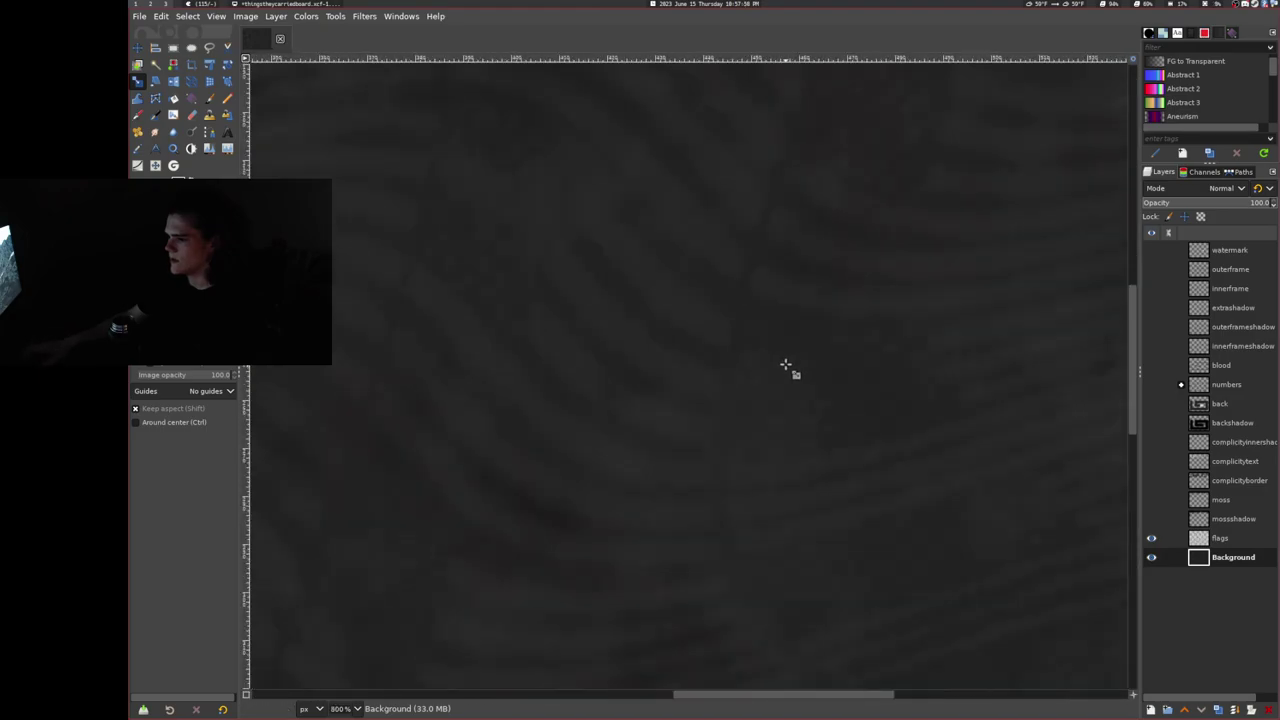
scroll(786, 366, "down", 5)
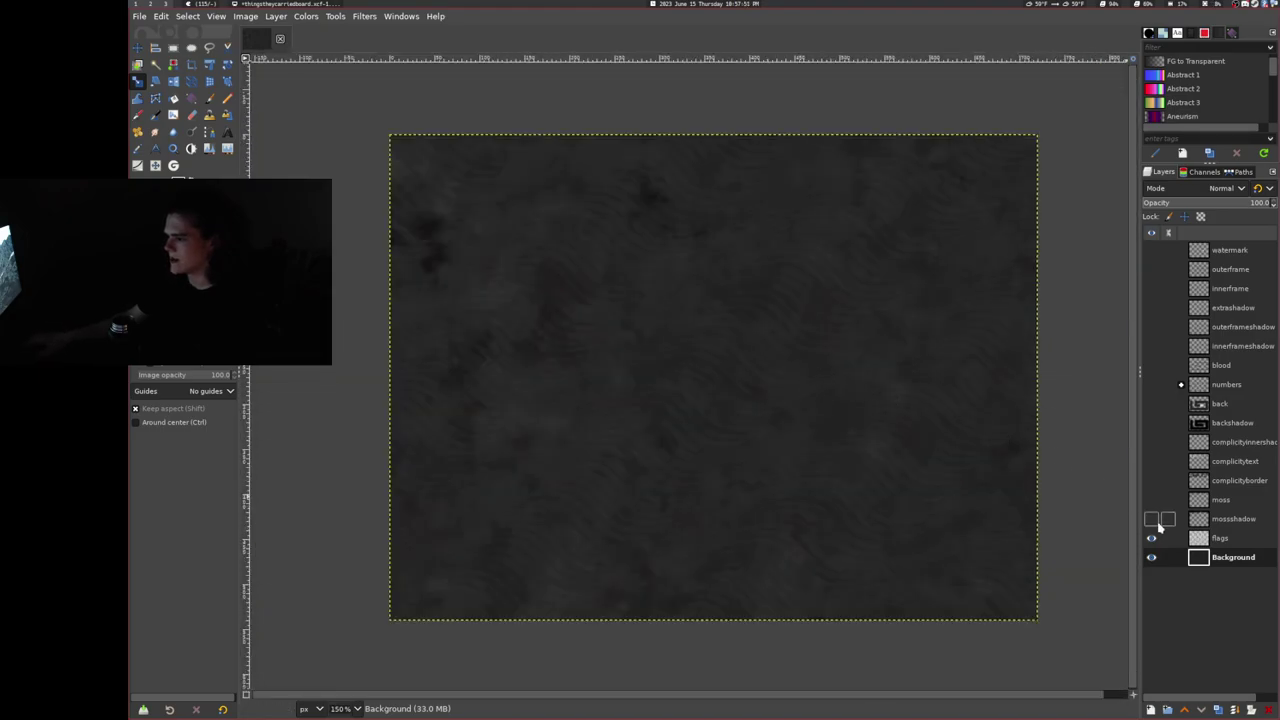
left_click_drag(1151, 519, 1152, 270)
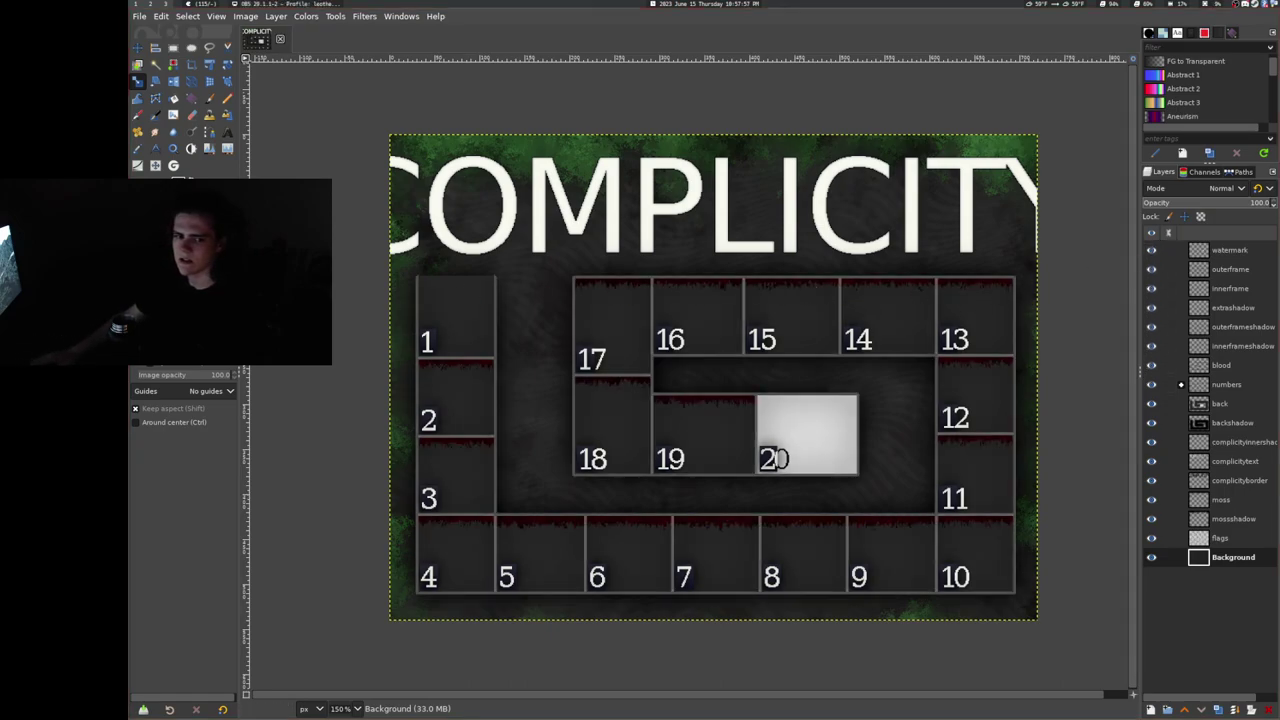